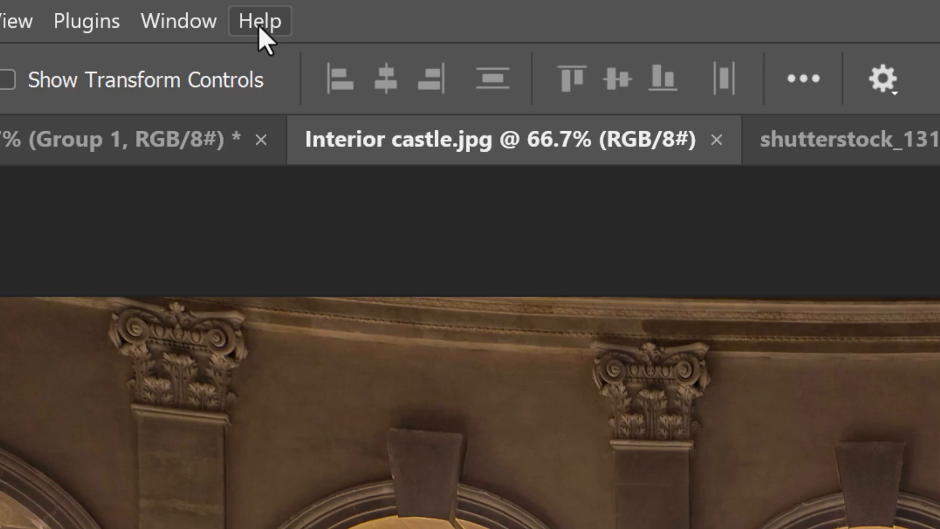
Open the About Photoshop information to check the installed version.
left_click(259, 25)
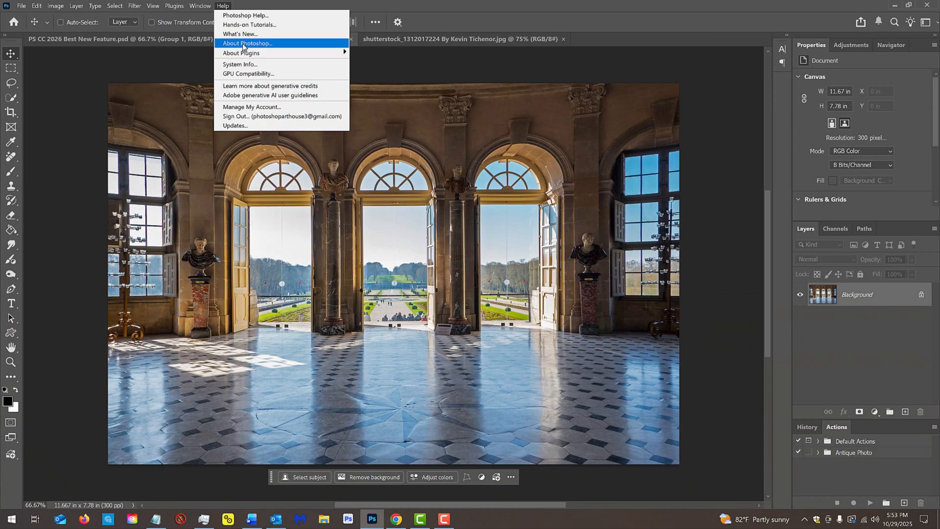
left_click(331, 158)
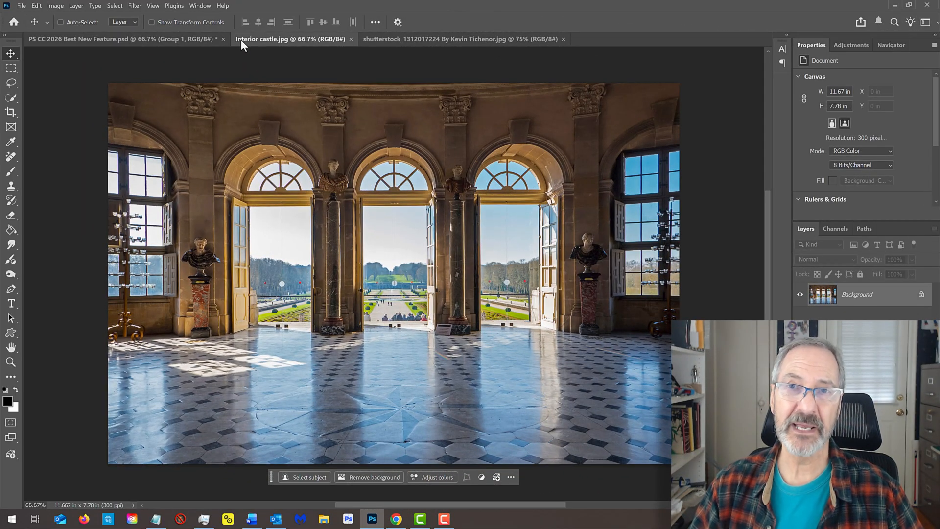
Switch to Creative Cloud Desktop, look through the available apps and the Beta apps, and close it.
left_click(132, 521)
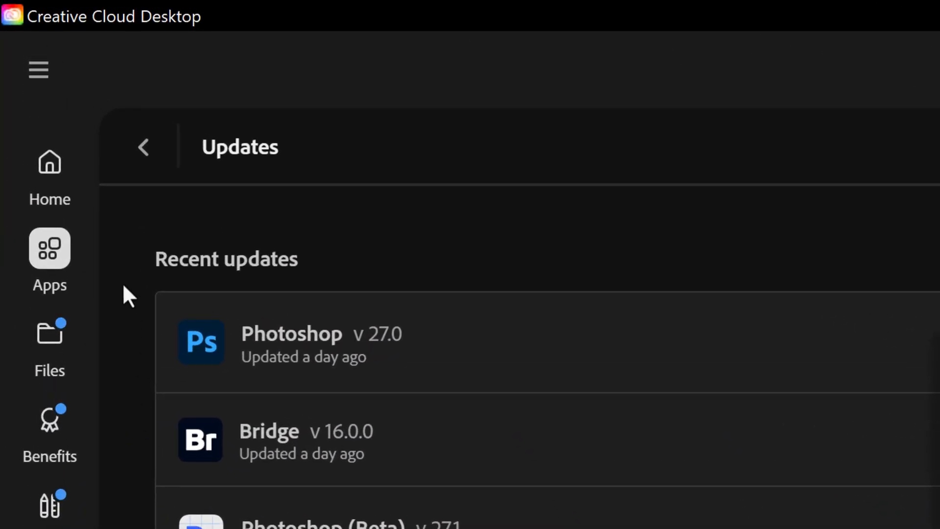
left_click(49, 164)
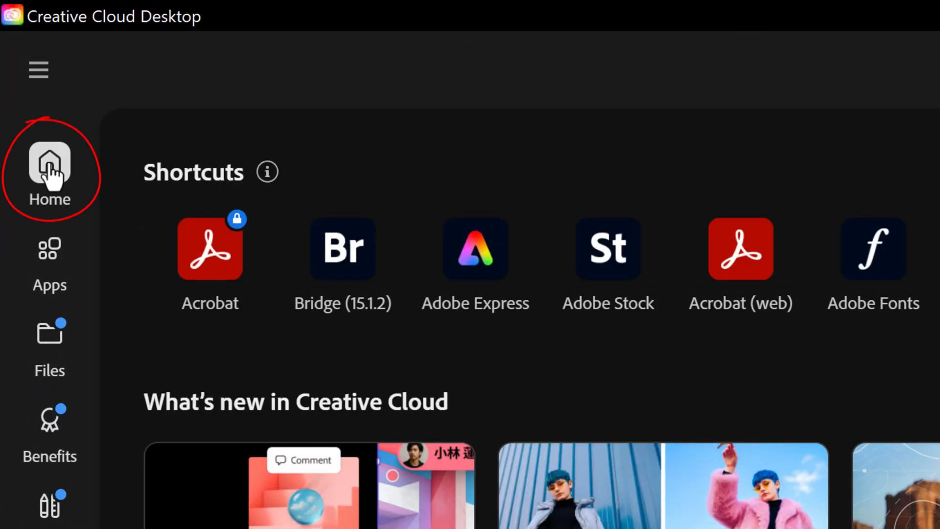
left_click(50, 251)
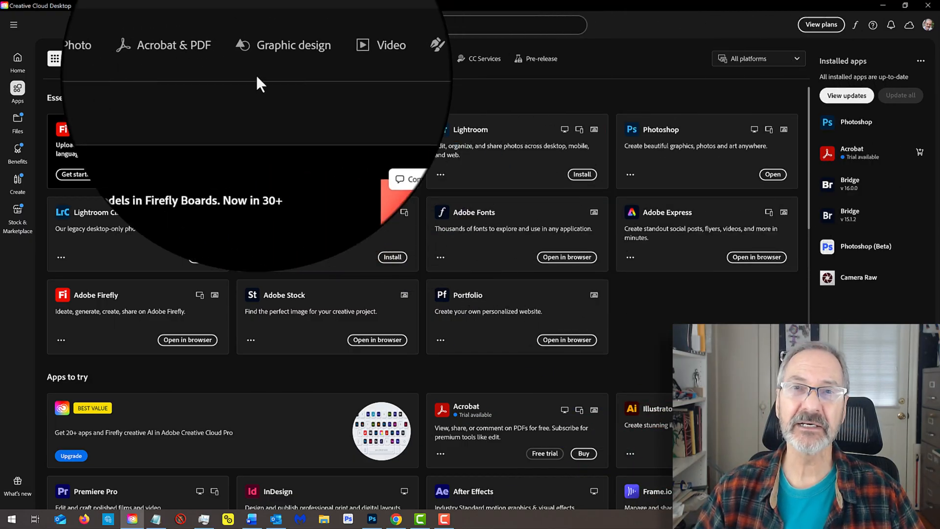
left_click(119, 61)
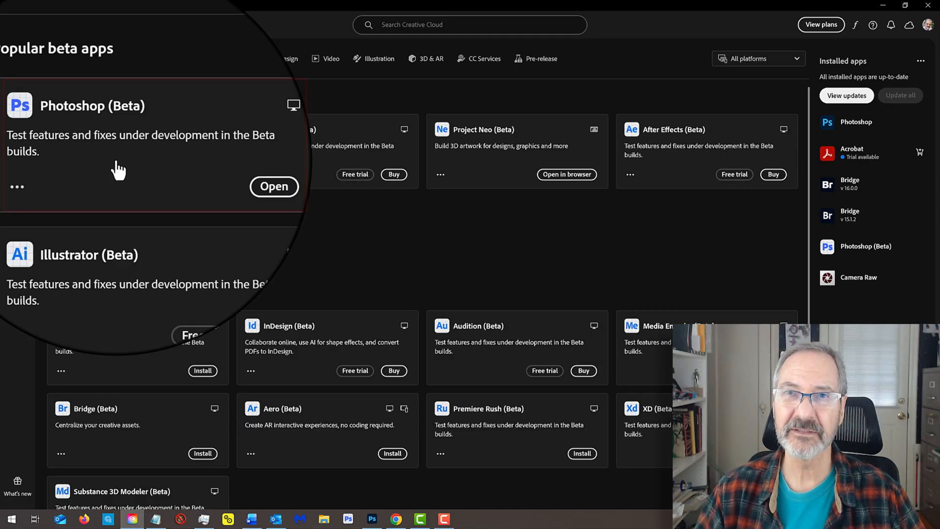
left_click(928, 6)
Review the car photo and the finished composite, return to the car photo, and check that the Contextual Task Bar is enabled.
left_click(457, 39)
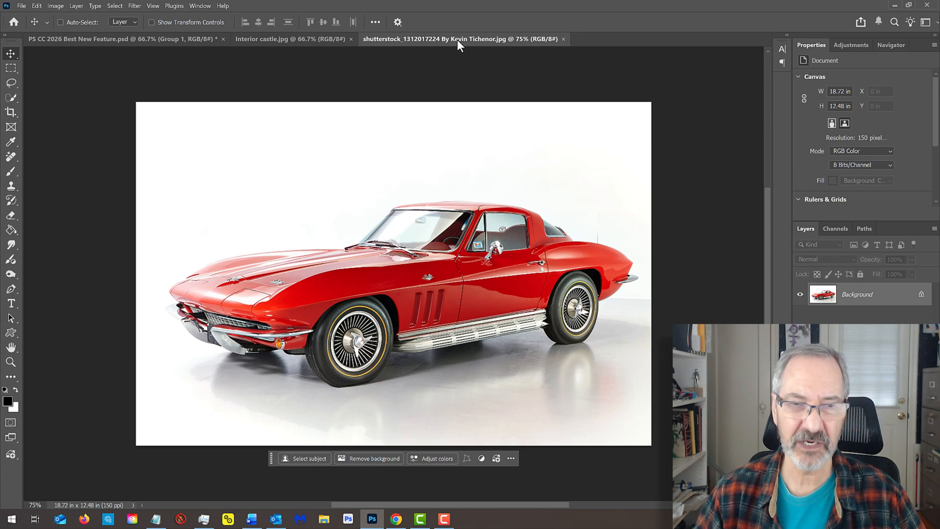
left_click(148, 38)
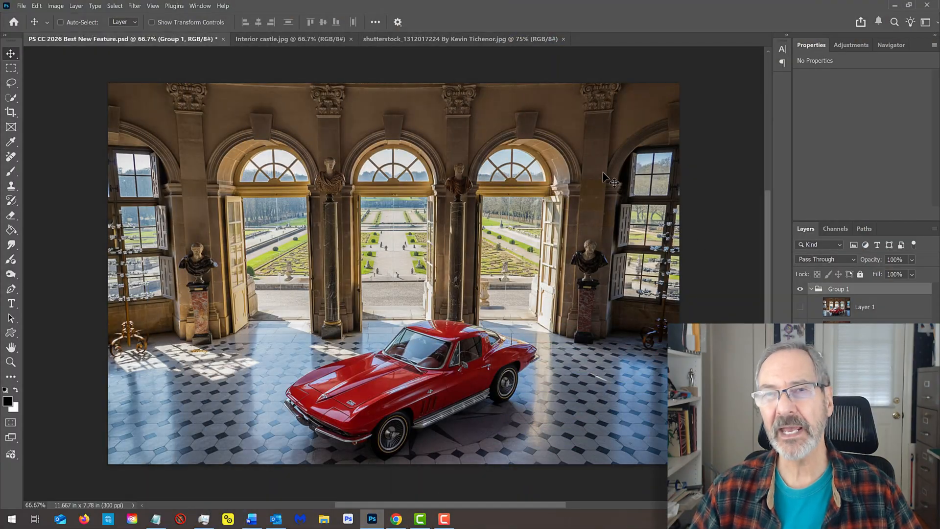
left_click(447, 39)
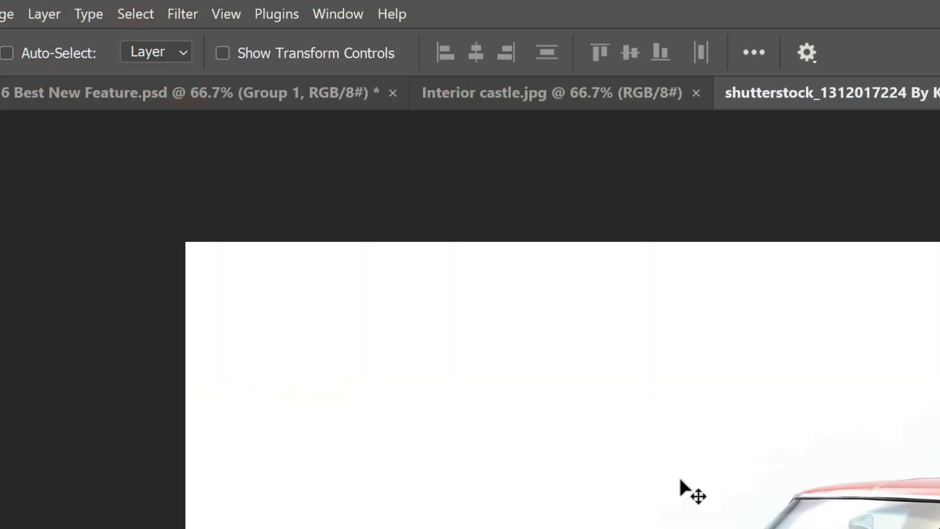
left_click(338, 15)
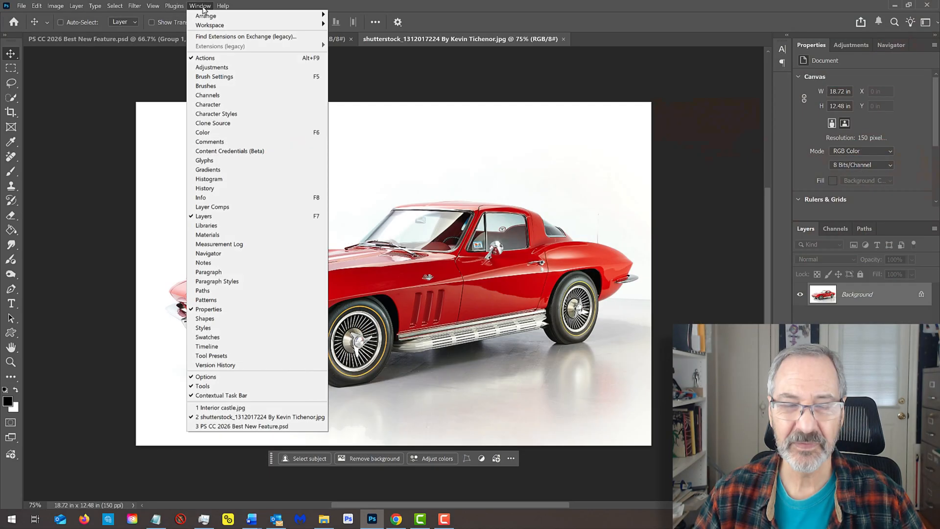
left_click(202, 7)
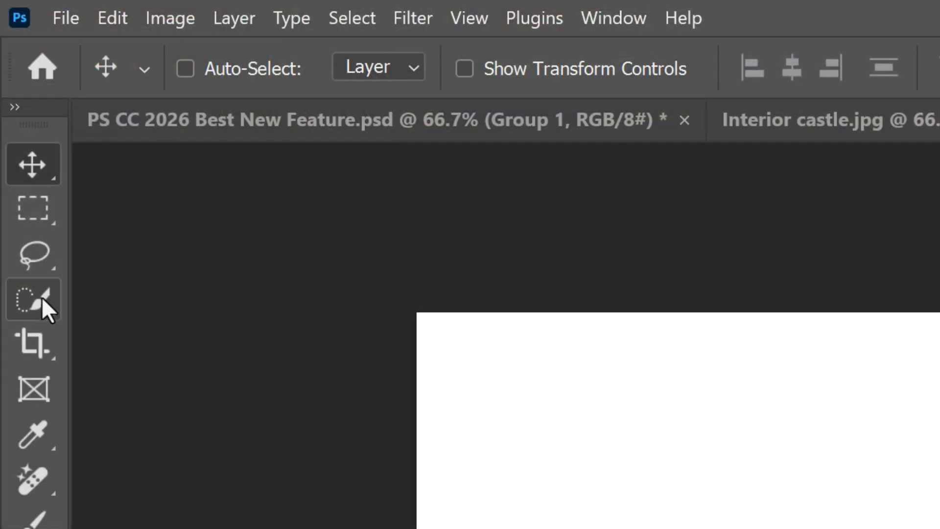
Select the red car and hide its background with a layer mask.
left_click(39, 296)
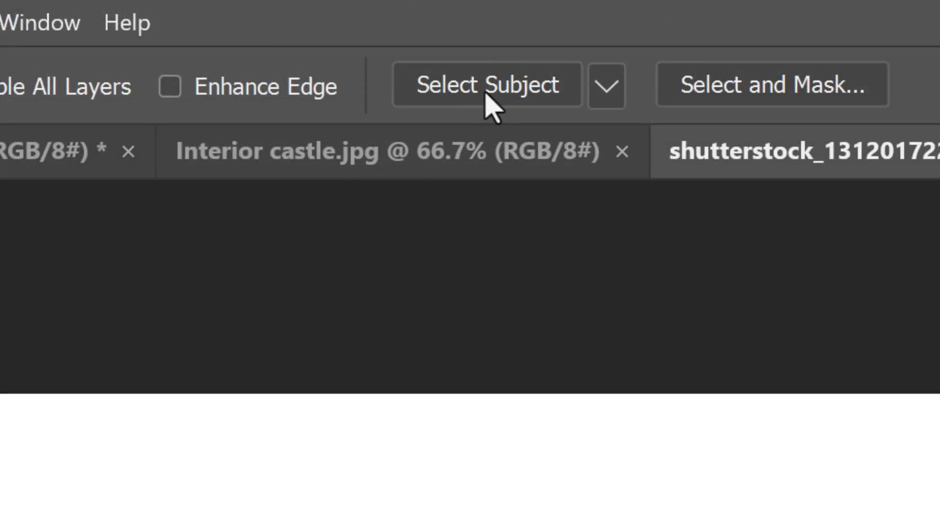
left_click(493, 91)
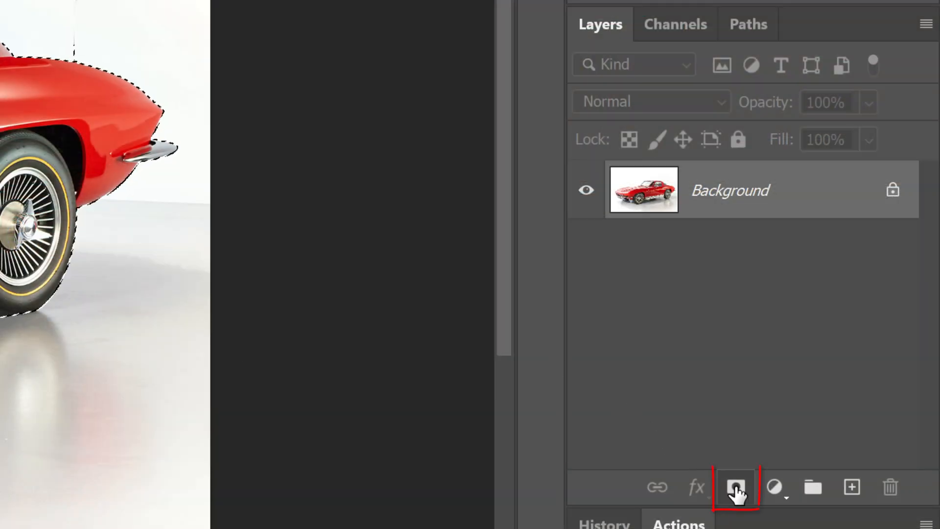
left_click(737, 487)
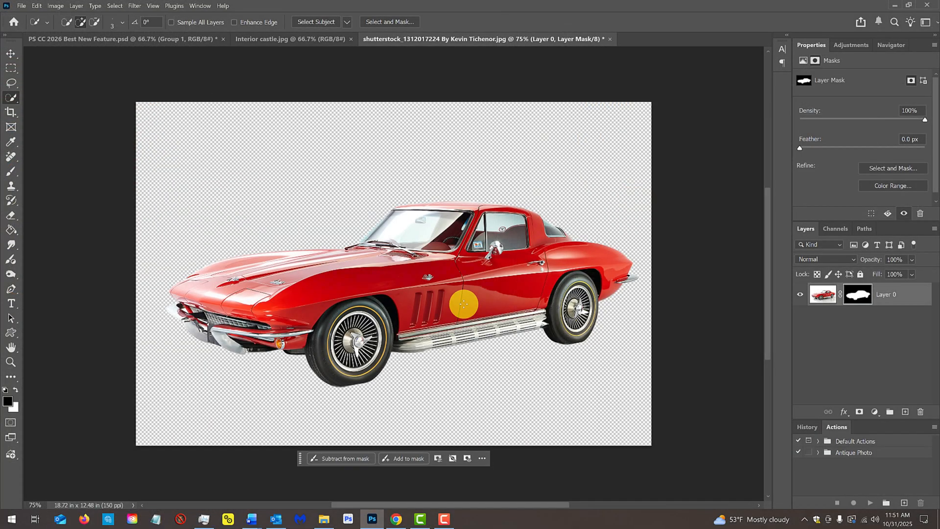
Copy the masked car into Interior castle.jpg and scale it down slightly, positioning it on the tiled floor.
key("v")
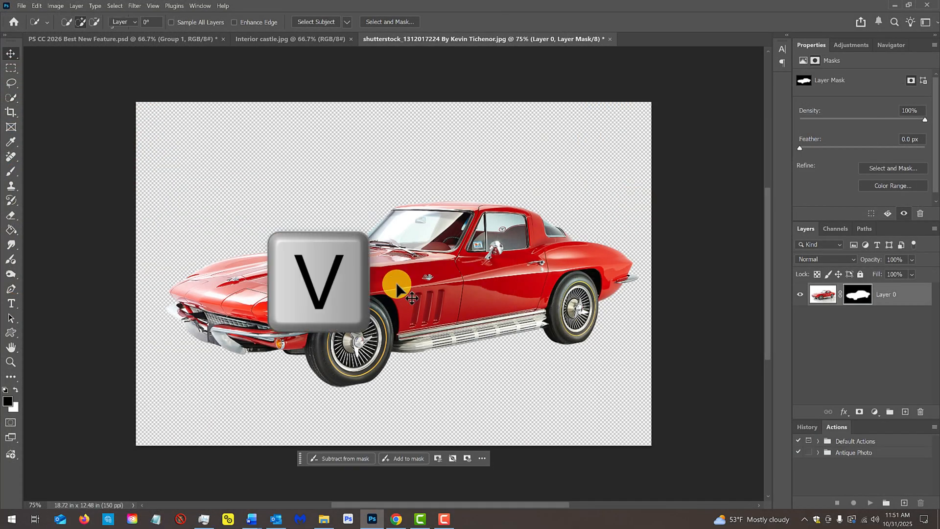
left_click_drag(396, 283, 400, 339)
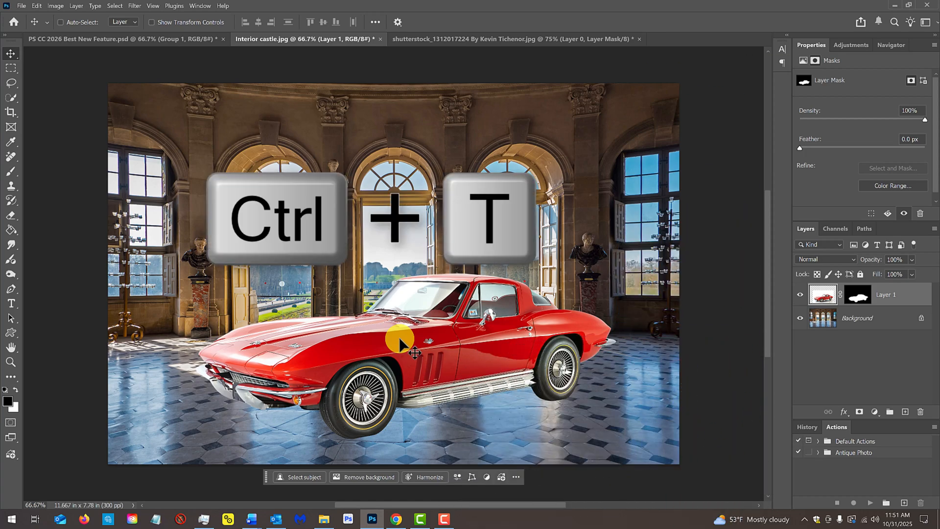
key("ctrl+t")
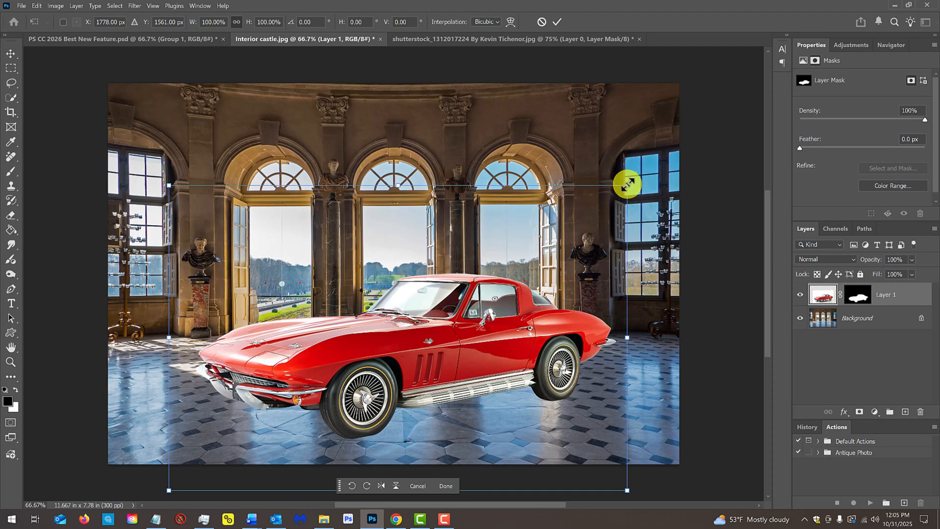
mouse_move(628, 185)
left_mouse_down()
mouse_move(692, 134)
mouse_move(626, 187)
left_mouse_up()
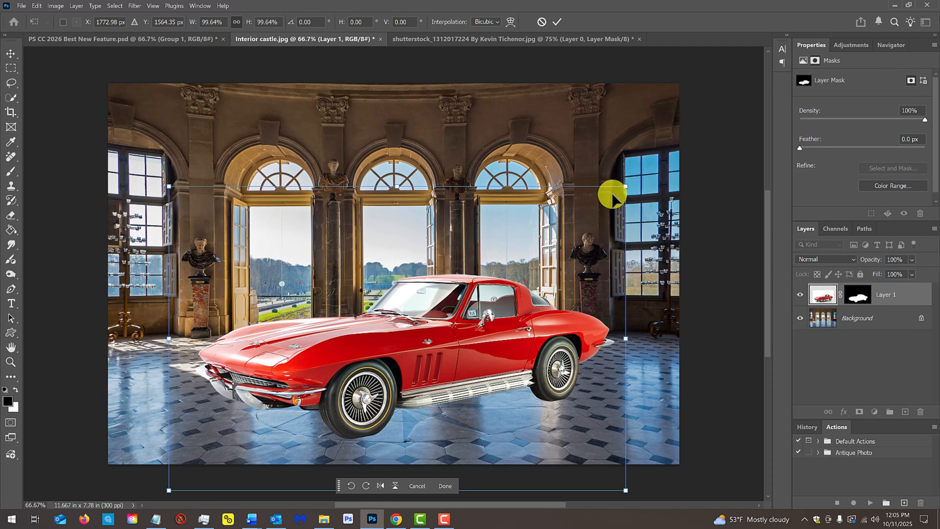
mouse_move(433, 326)
left_mouse_down()
mouse_move(431, 284)
mouse_move(424, 329)
left_mouse_up()
key("Return")
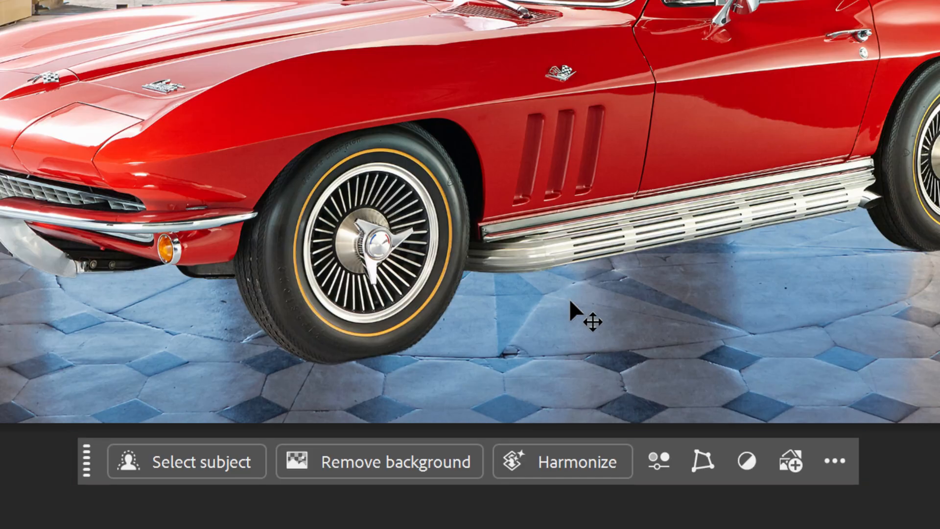
Harmonize the car layer with the castle interior, compare the three generated variations, and return to the first one.
left_click(564, 461)
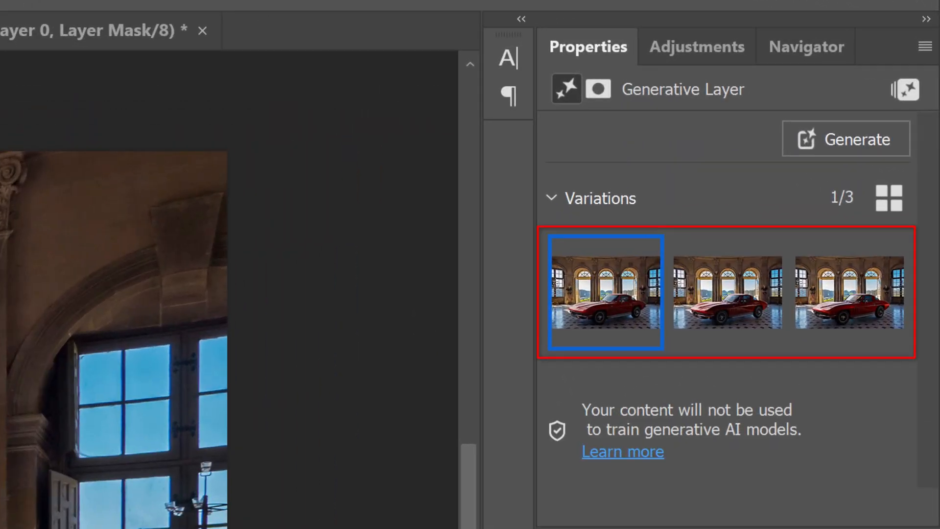
left_click(723, 320)
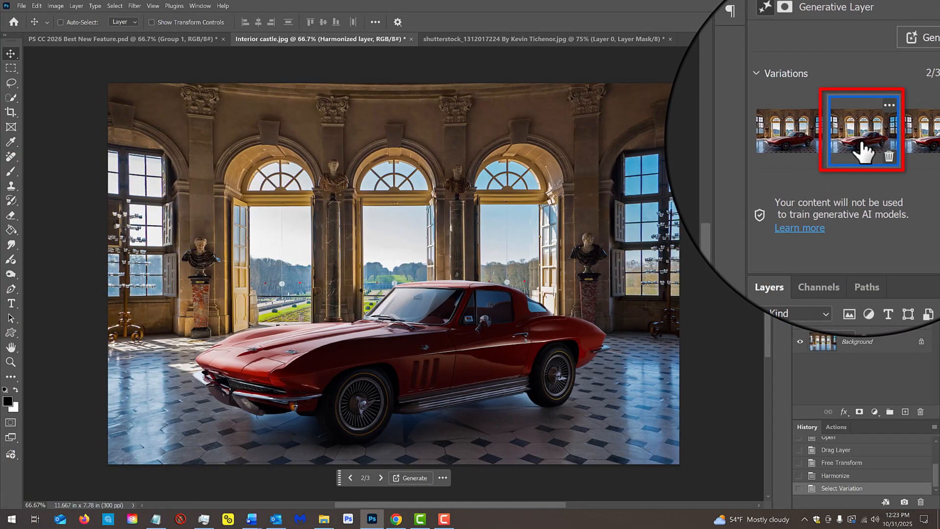
left_click(919, 137)
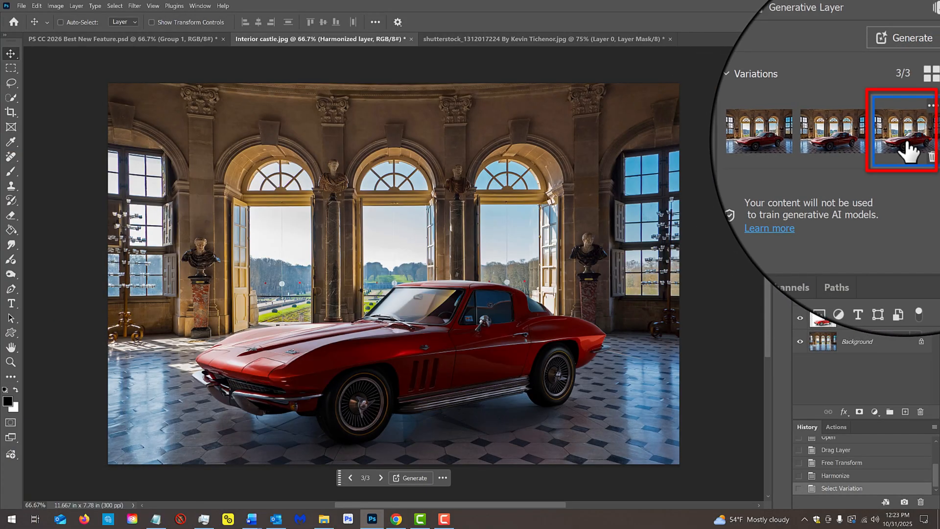
left_click(822, 147)
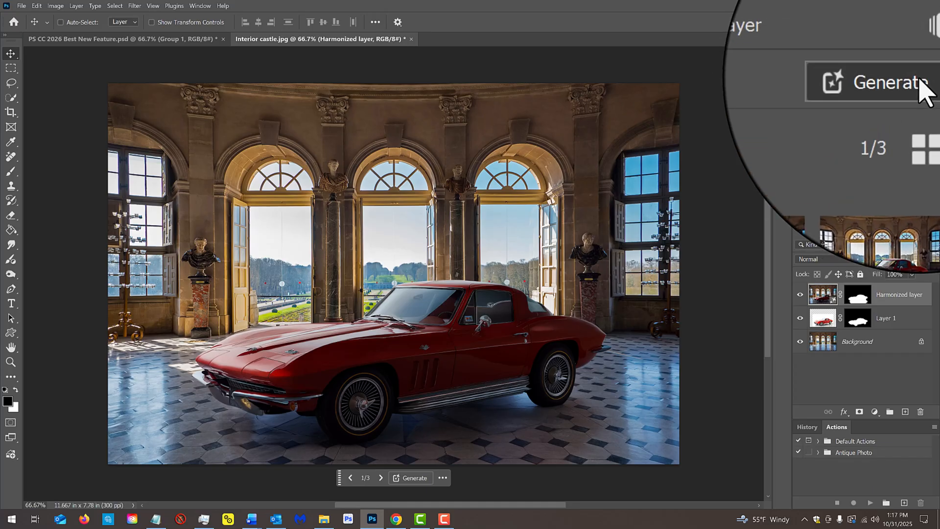
Generate another set of Harmonize variations for the car, compare the new ones, and choose the second variation.
left_click(919, 78)
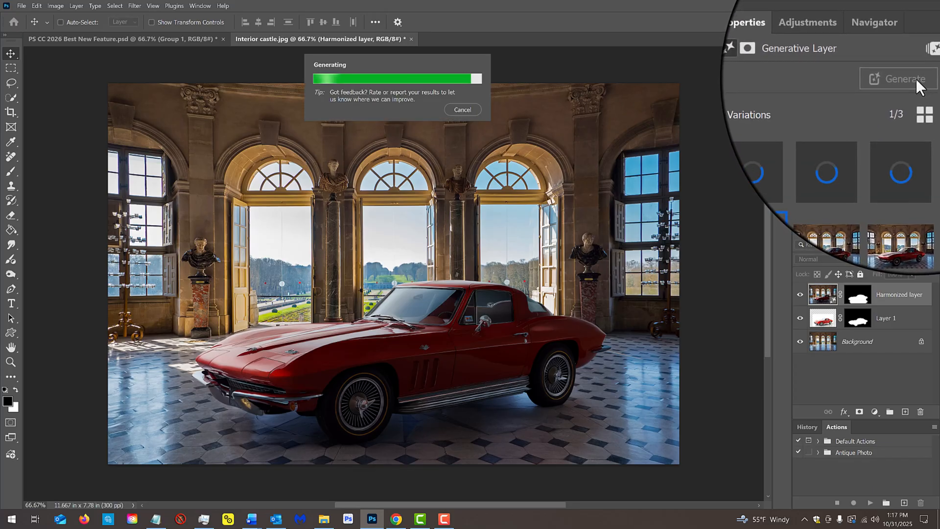
left_click(861, 147)
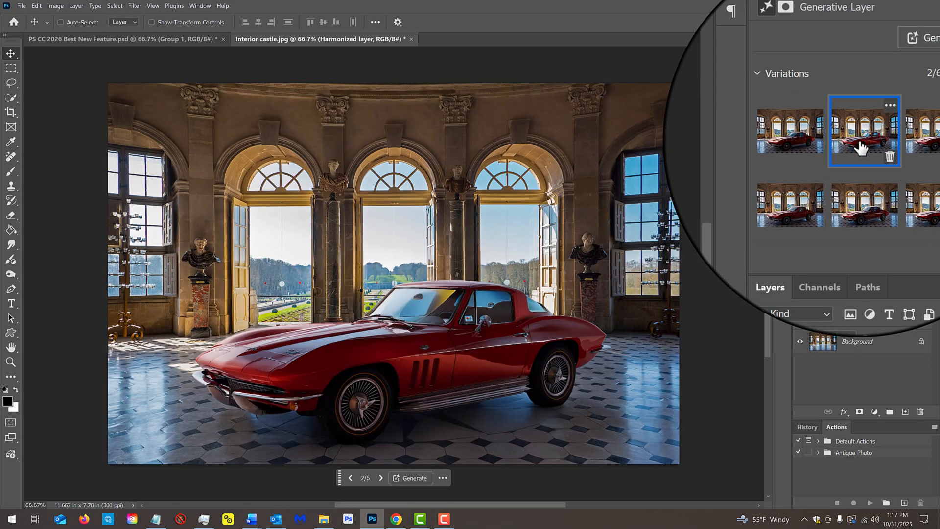
left_click(907, 147)
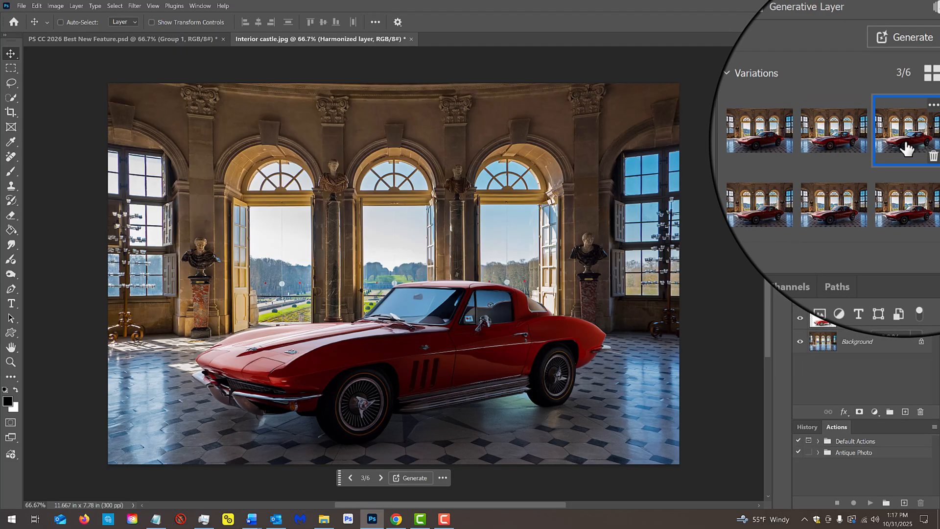
left_click(859, 146)
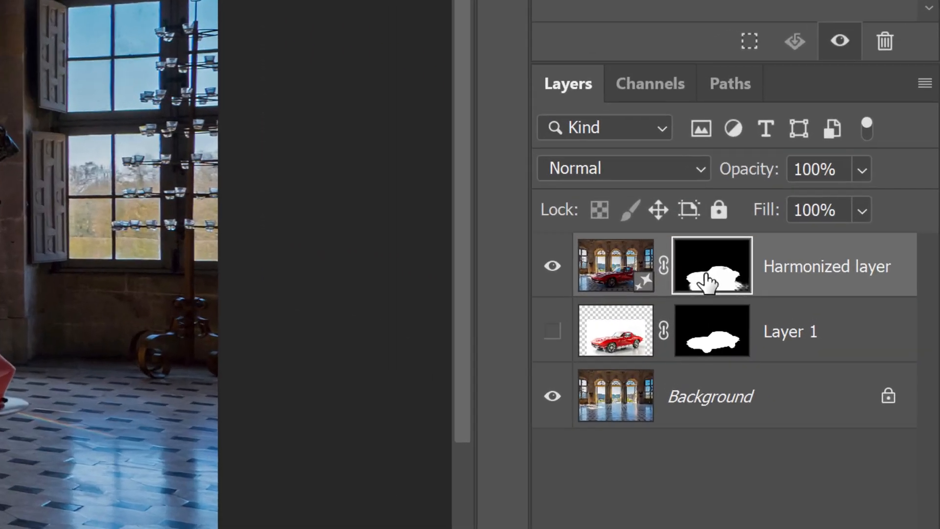
Stamp the visible layers onto a new layer and Generative Fill it with Gemini 2.5: "rotate the angle of the car so the rear is 3/4 visible".
key("ctrl+alt+shift+e")
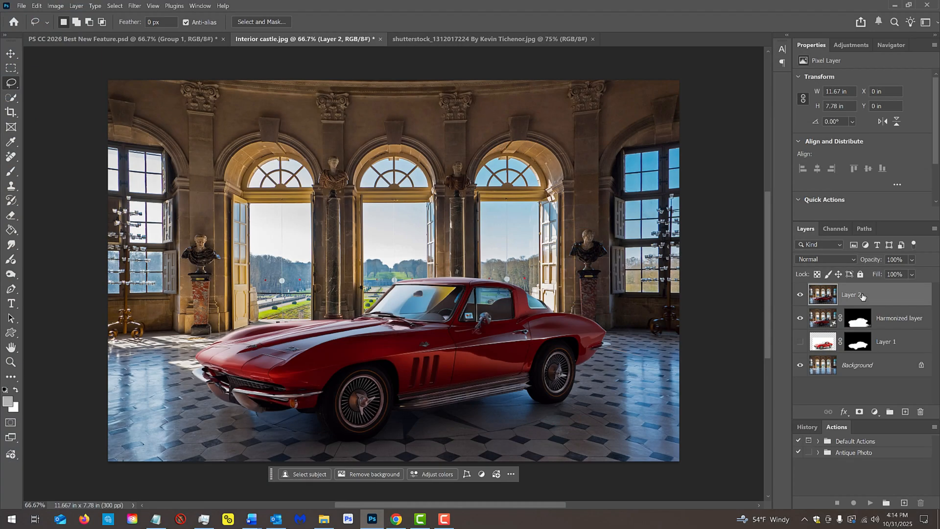
key("ctrl+a")
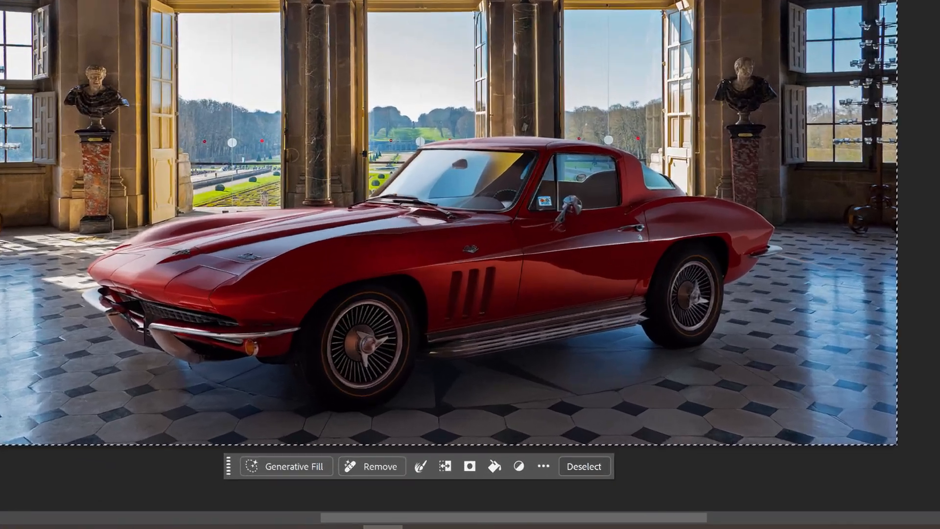
left_click(283, 469)
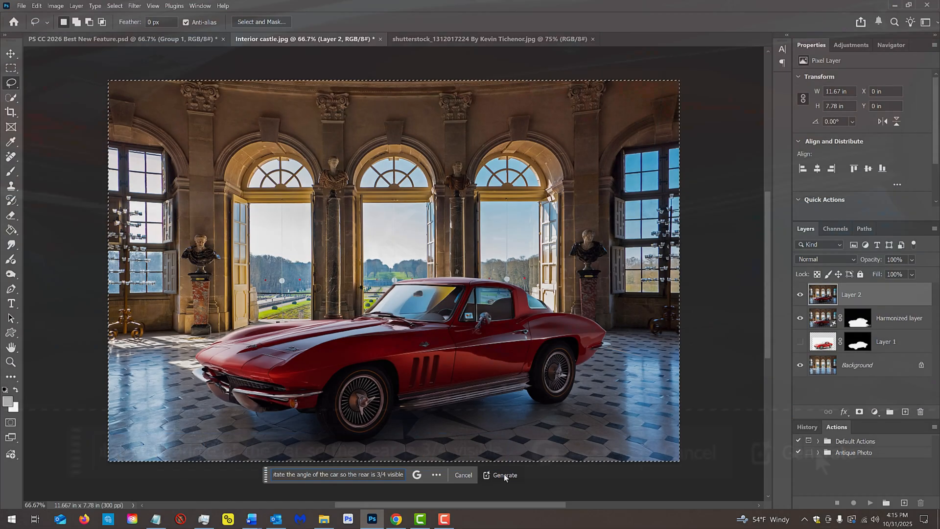
left_click(504, 474)
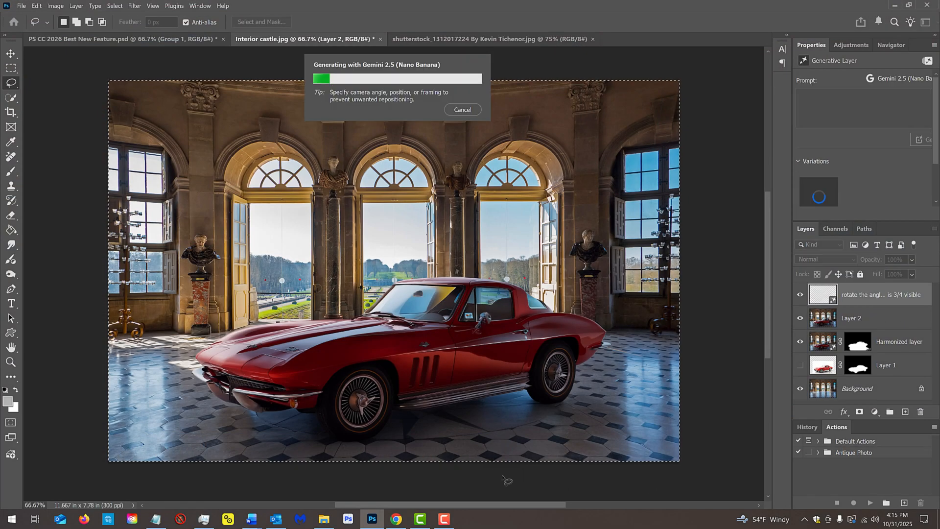